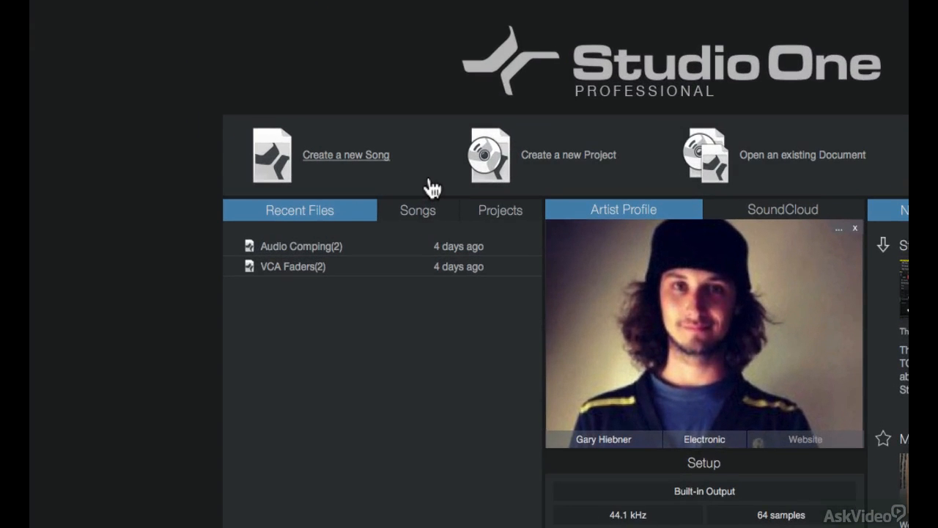
- Start a new song and select its default dated title ready to rename it First Song
click(347, 163)
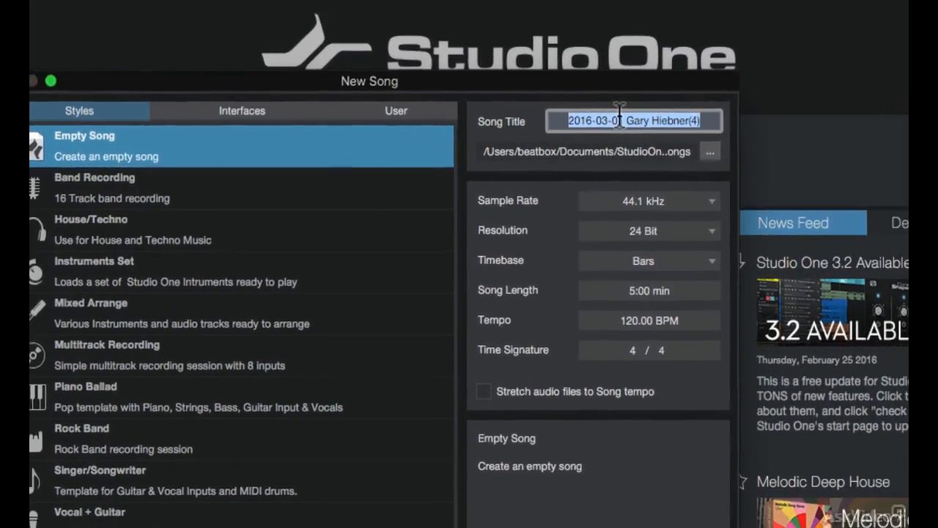
click(537, 121)
double_click(537, 121)
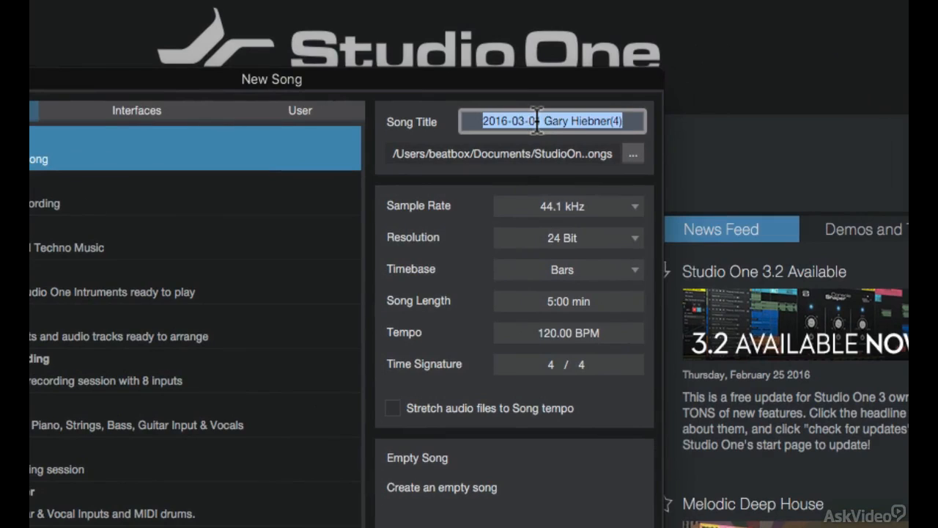
text(First)
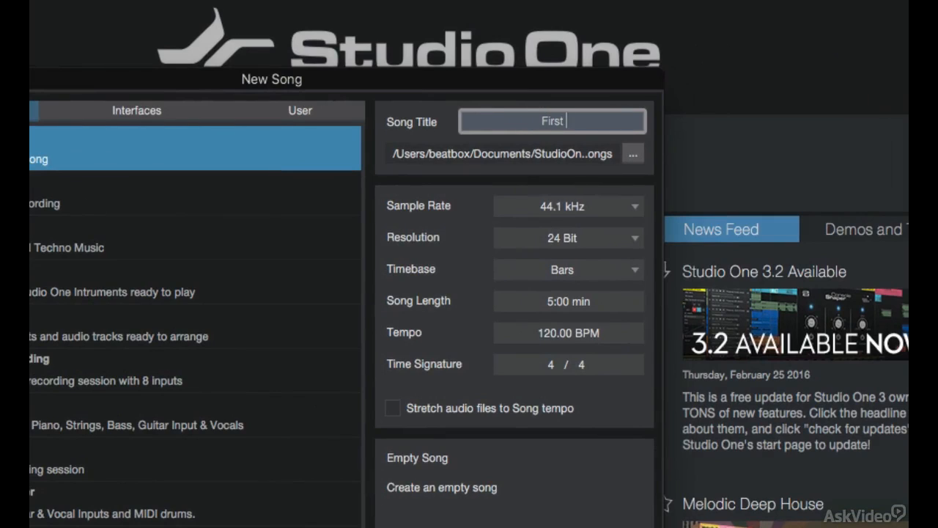
text( Song)
click(633, 152)
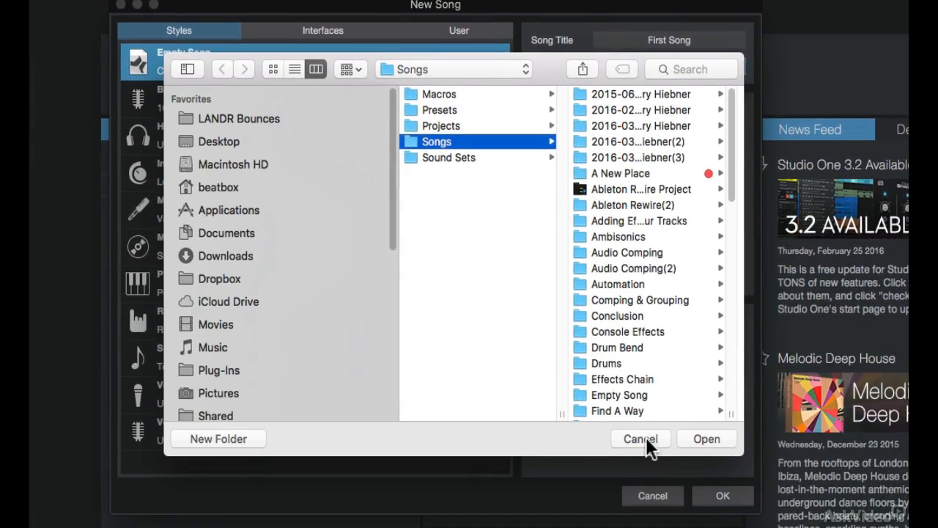
click(640, 438)
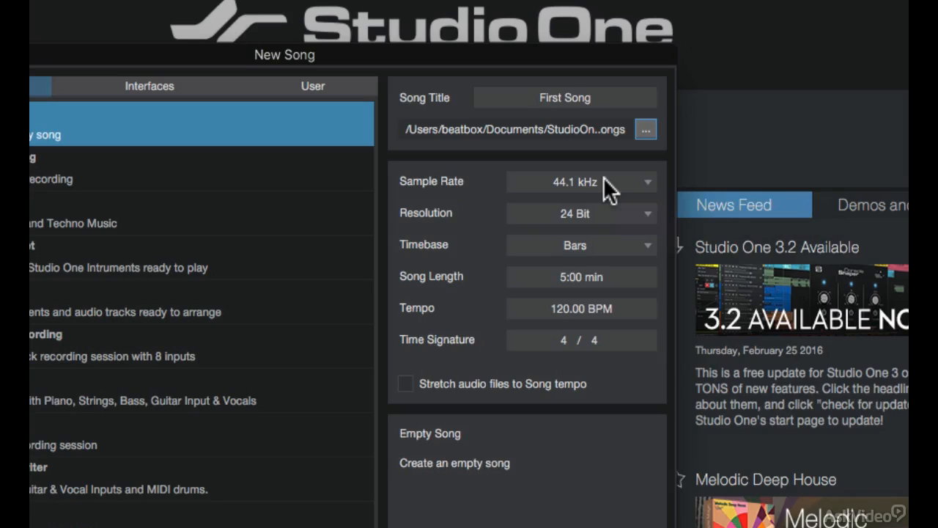
- Keep First Song at 44.1 kHz sample rate and 24-bit resolution
click(635, 183)
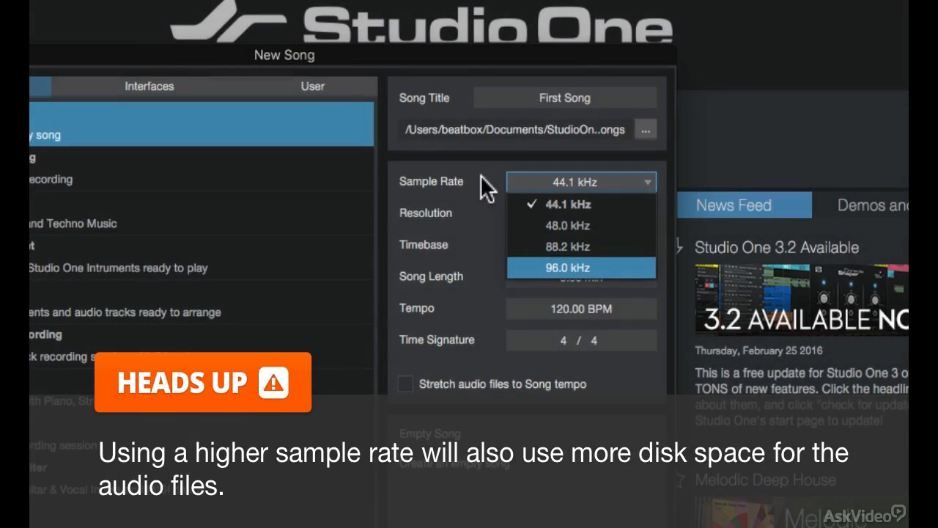
click(480, 172)
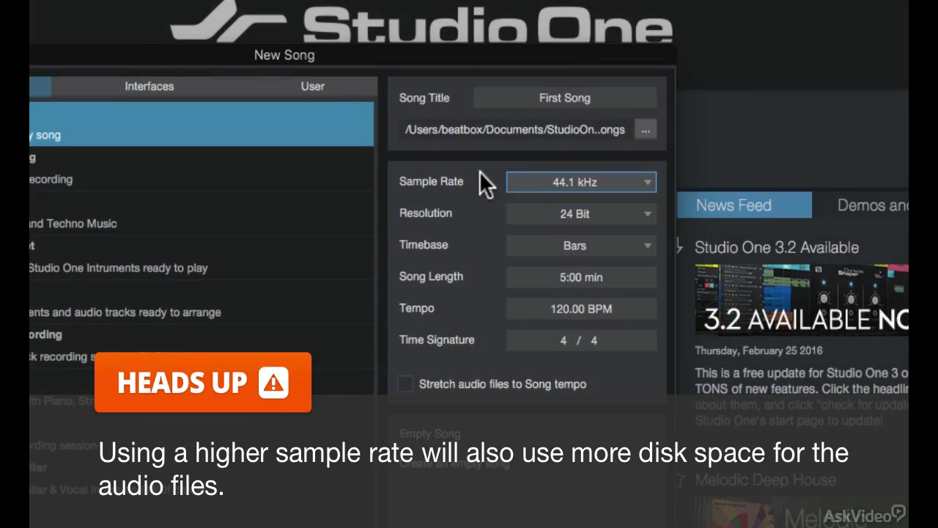
click(584, 212)
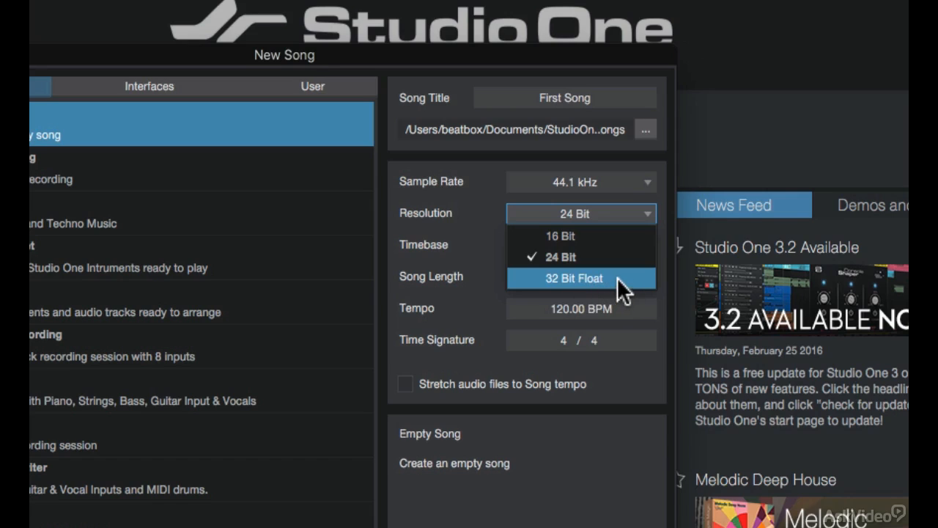
click(570, 262)
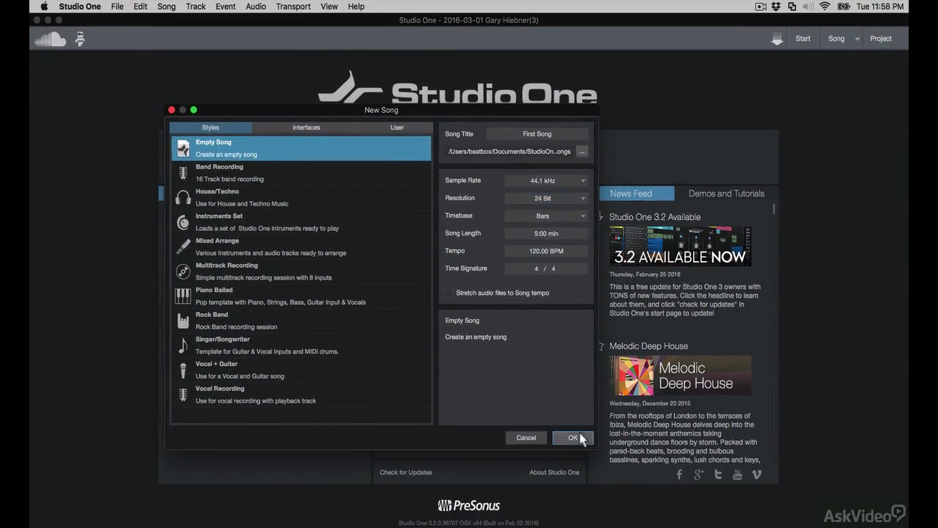
- Confirm the New Song dialog so the empty First Song opens in the arrangement view
click(569, 437)
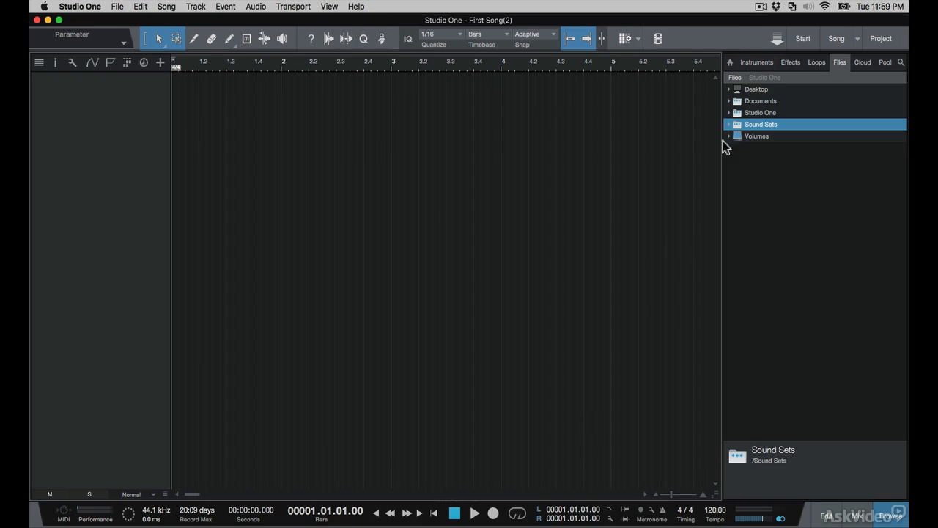
- From the start page begin a new song using the 16-track Band Recording template and edit its title
click(801, 38)
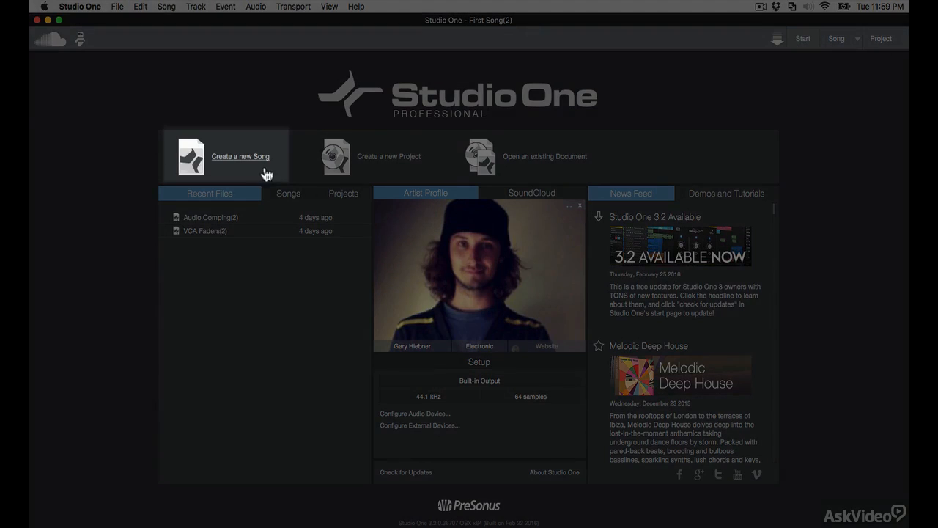
click(252, 156)
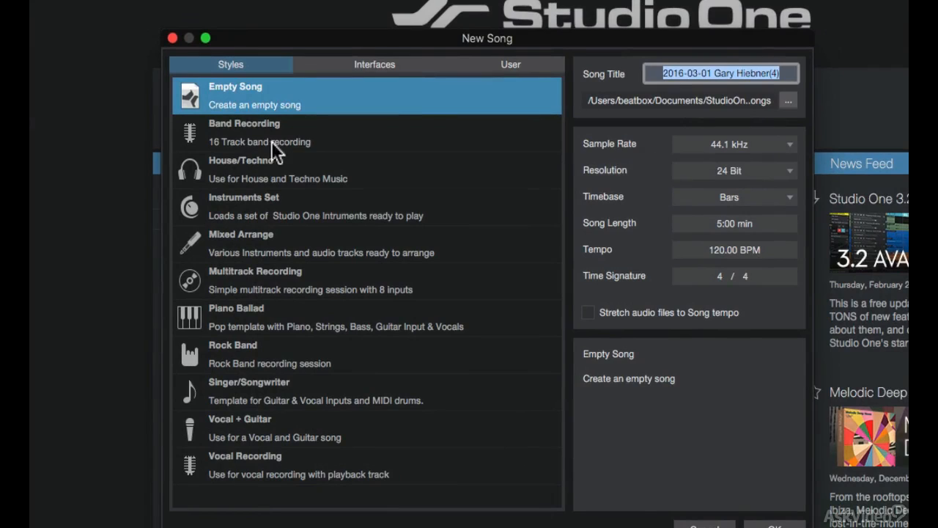
click(274, 134)
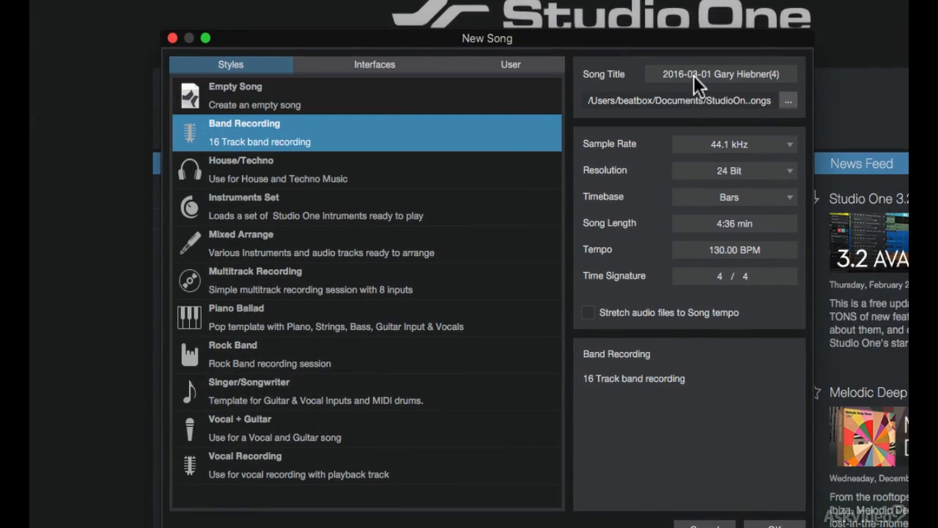
click(693, 74)
text(B)
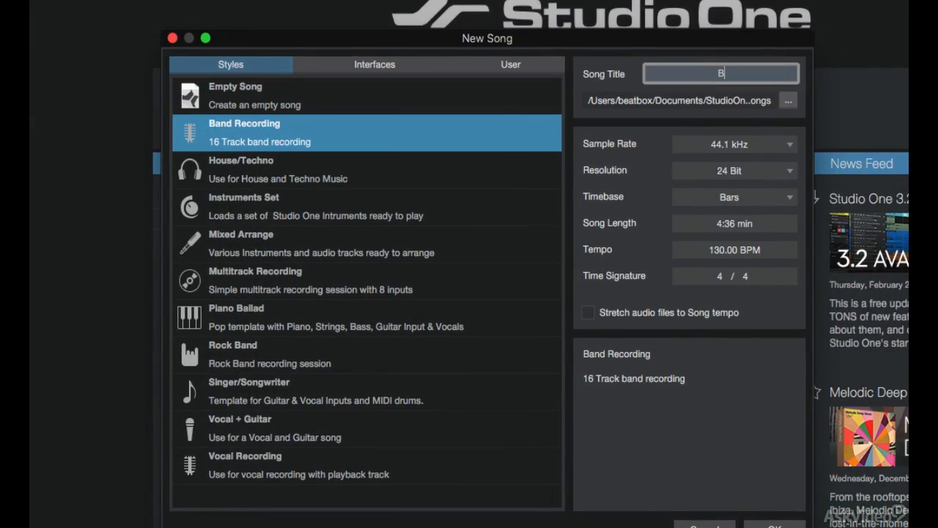
text(and Recording)
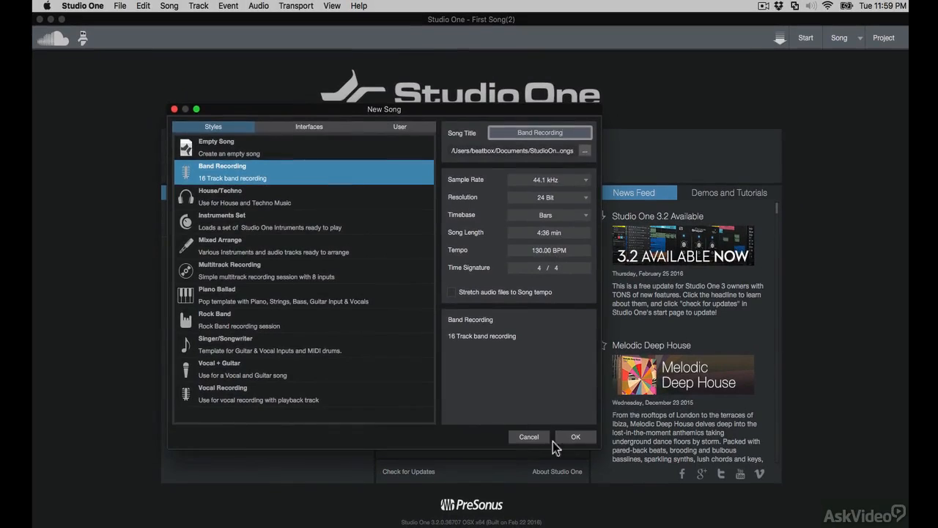
- Confirm the dialog to create and open the Band Recording song with its drum tracks
click(565, 439)
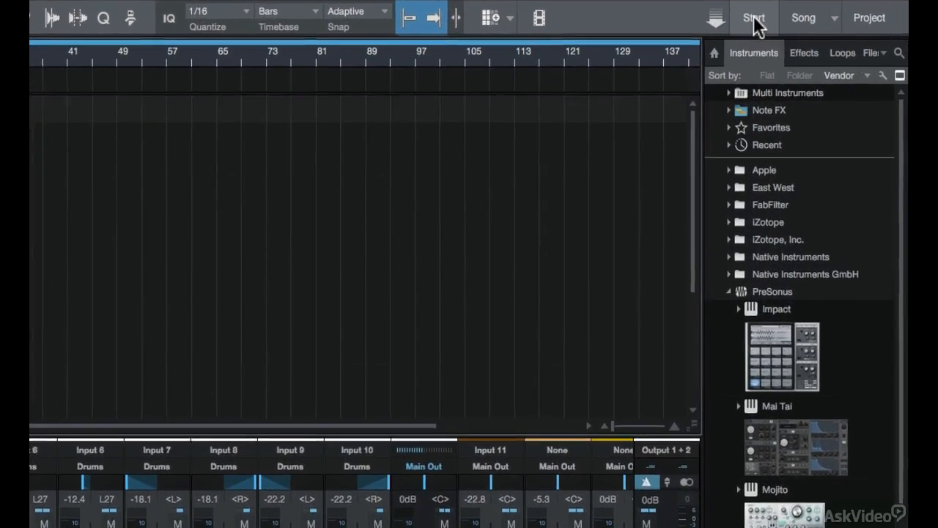
- Switch from Band Recording back to First Song(2) via the open-songs list
click(756, 25)
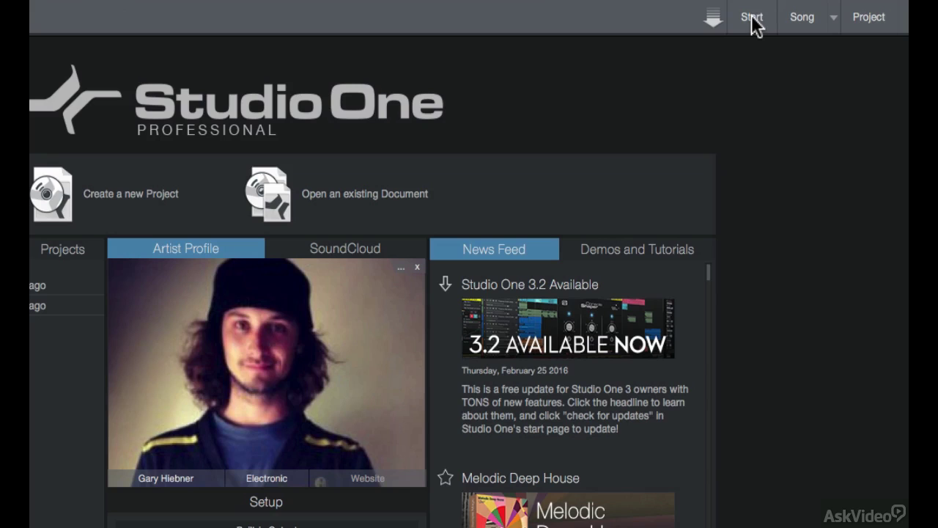
click(802, 22)
click(832, 21)
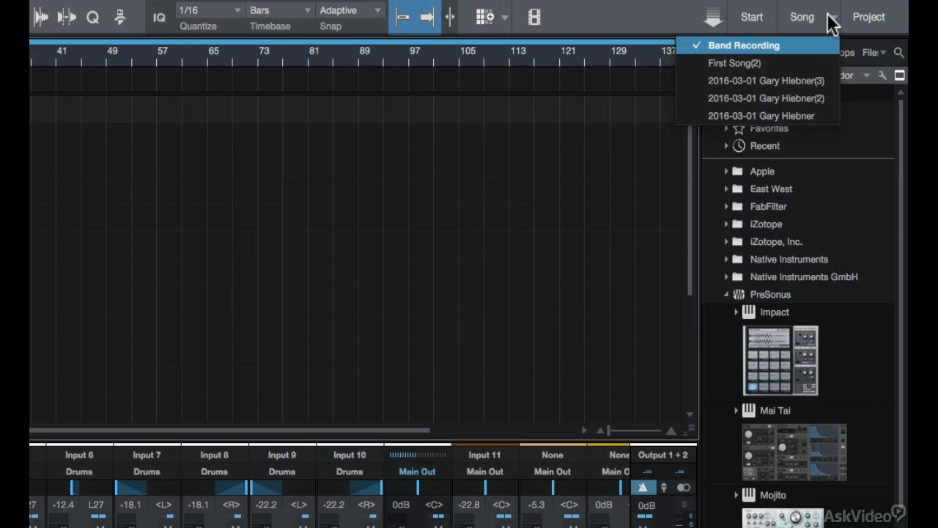
click(798, 60)
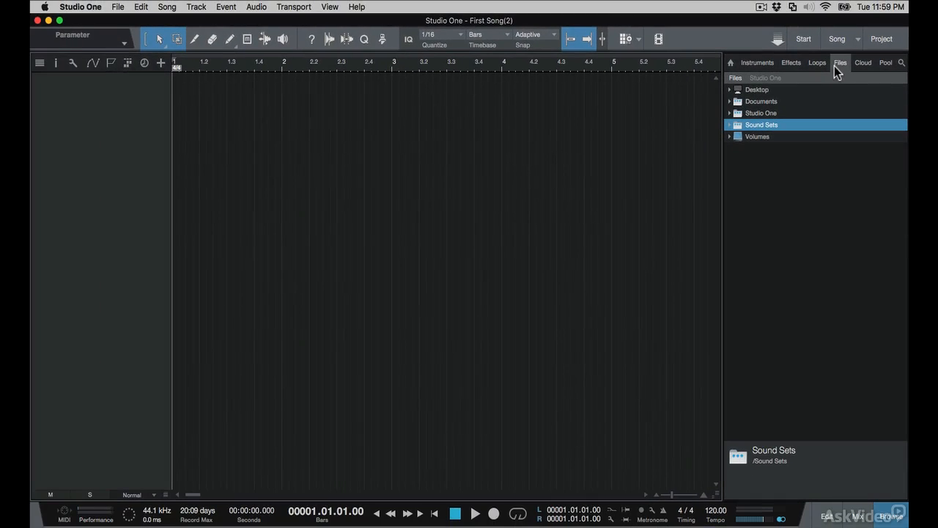